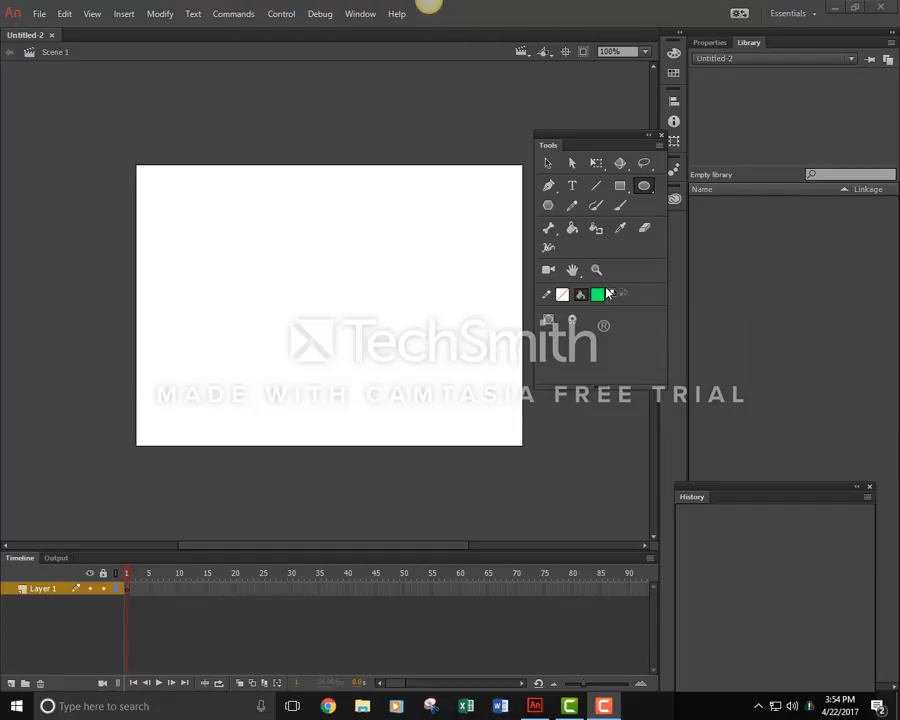
- Draw a green oval without a stroke, about 59 by 86 px, near the middle of the stage's left edge
left_click(644, 185)
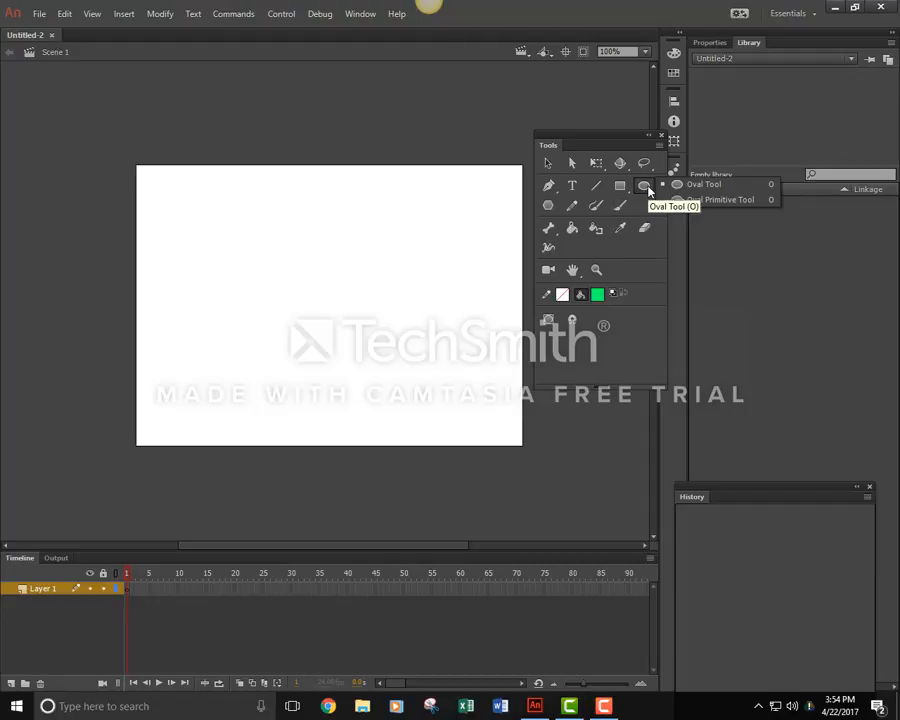
left_click(744, 186)
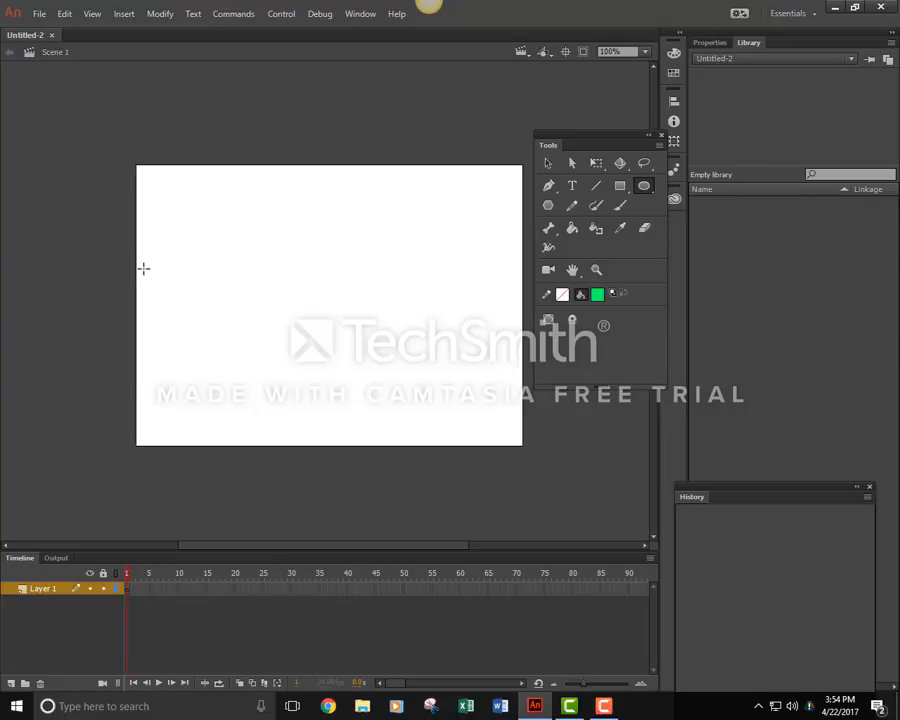
mouse_move(143, 268)
left_mouse_down()
mouse_move(170, 329)
mouse_move(185, 326)
left_mouse_up()
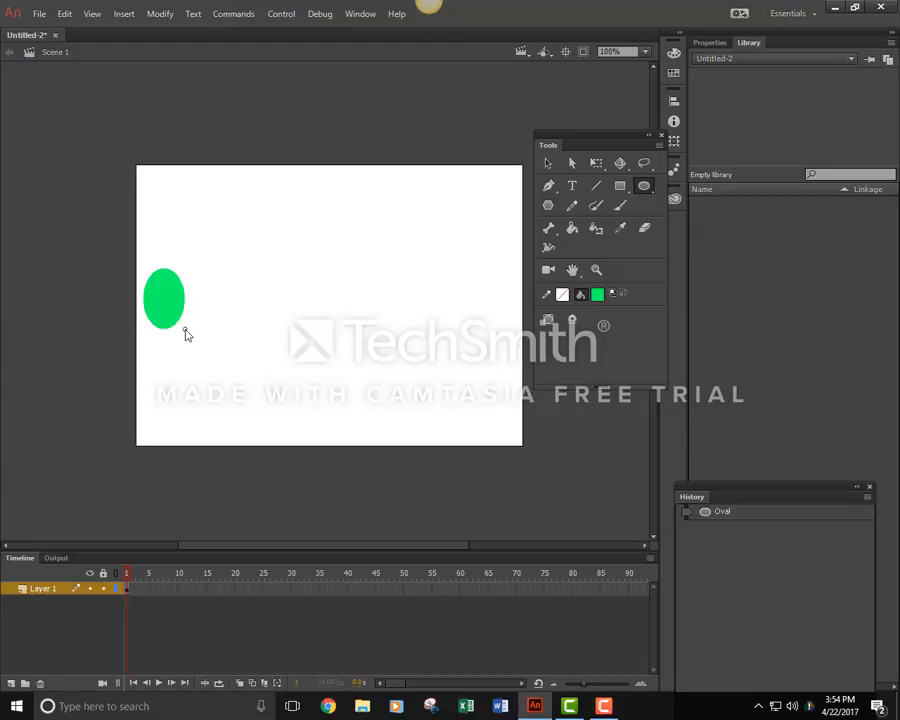
- Select the whole oval, nudge it left until it almost touches the stage's left edge, and deselect it
left_click(545, 166)
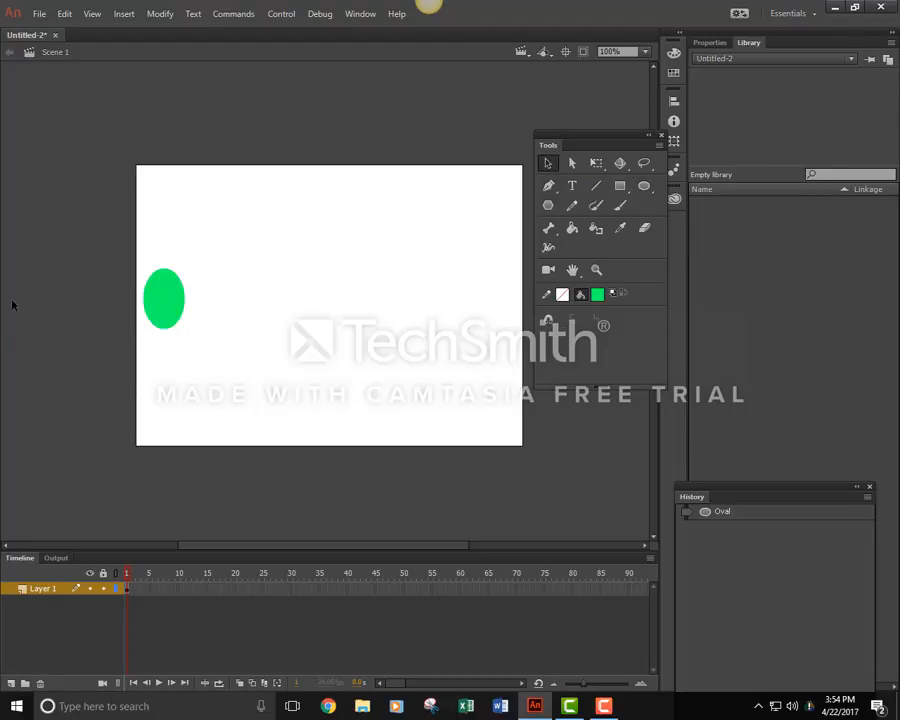
mouse_move(130, 253)
left_mouse_down()
mouse_move(157, 306)
mouse_move(271, 367)
mouse_move(151, 366)
mouse_move(213, 352)
left_mouse_up()
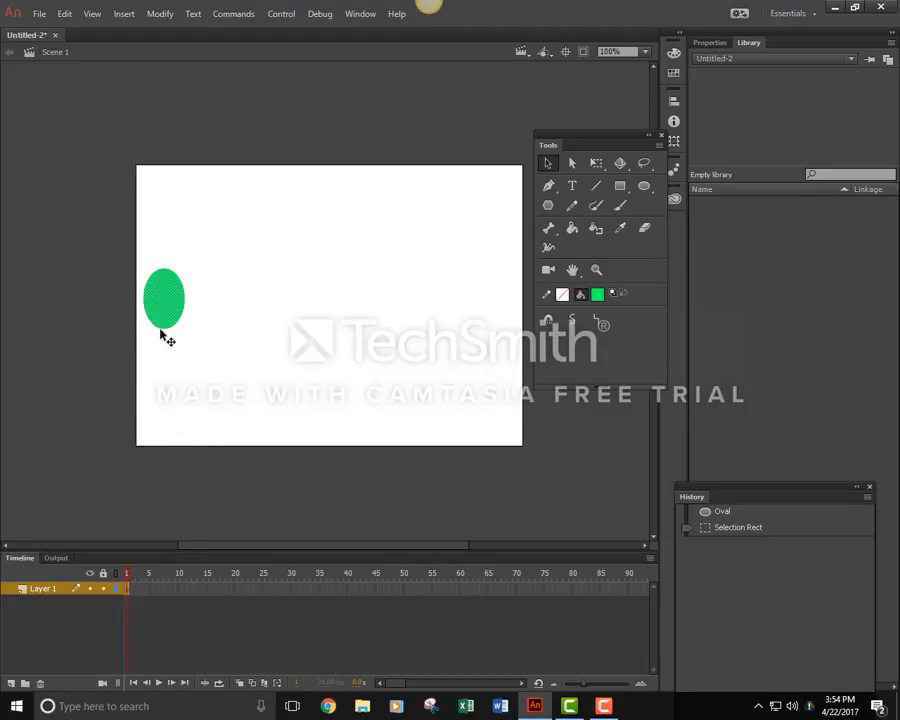
key("Left")
key("Left")
key("Left")
key("Left")
key("Left")
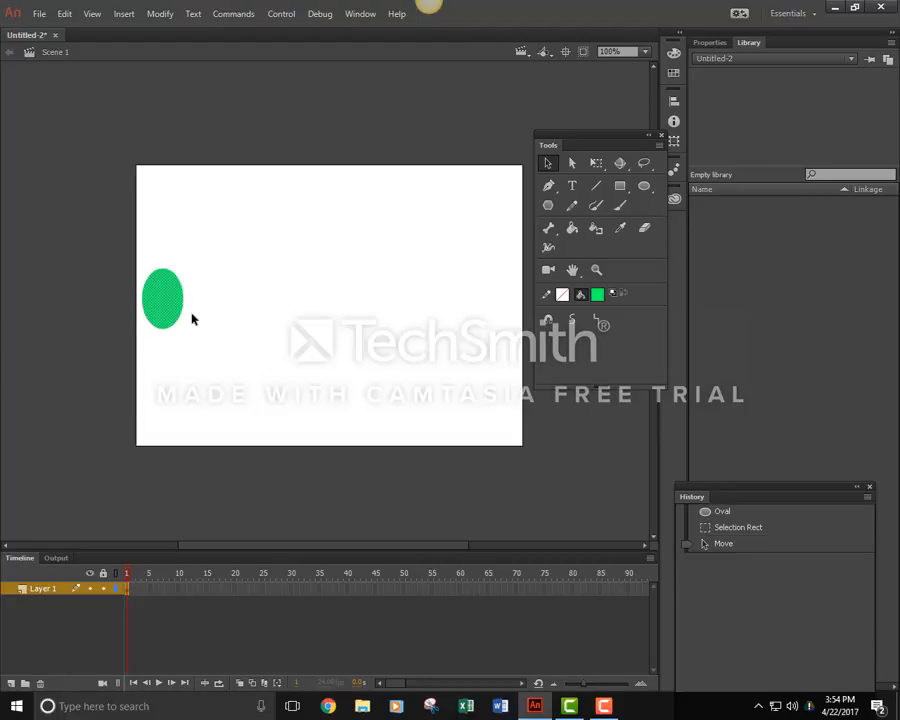
left_click(81, 364)
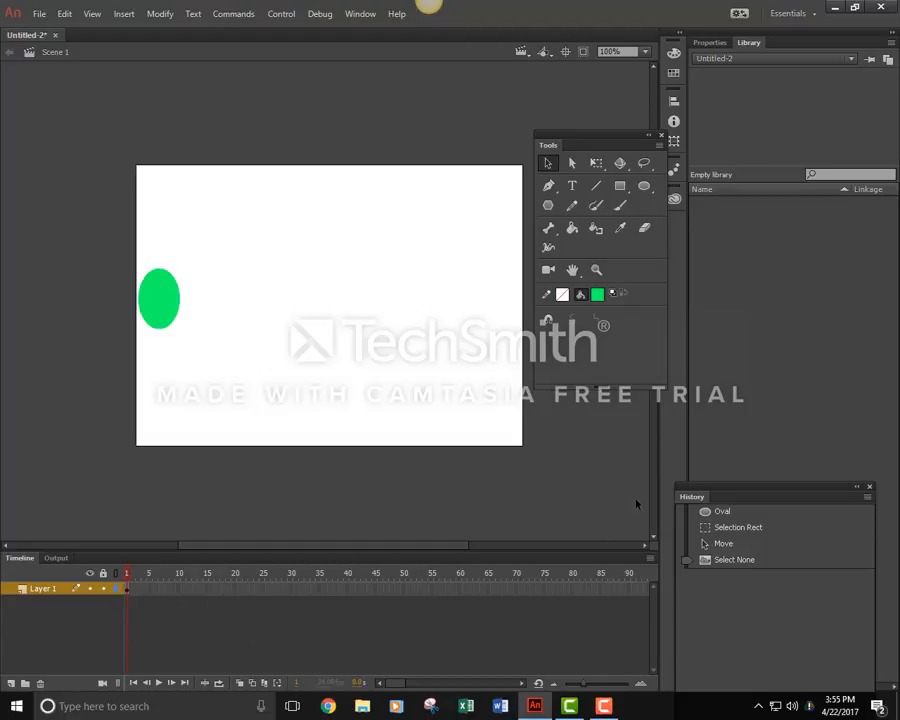
- Insert a keyframe at frame 24 of Layer 1
left_click(720, 42)
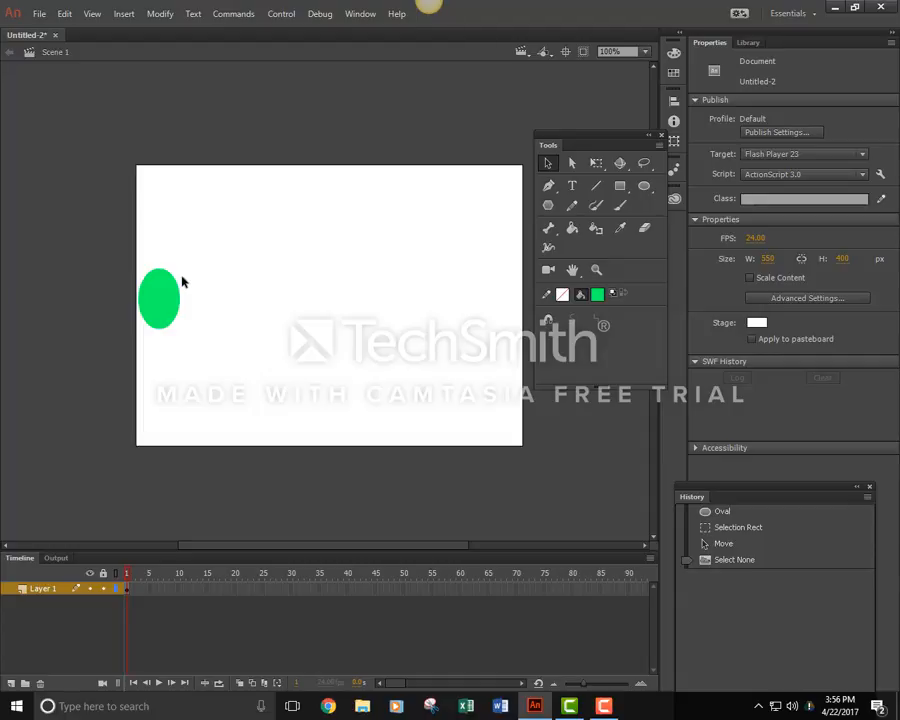
left_click(261, 591)
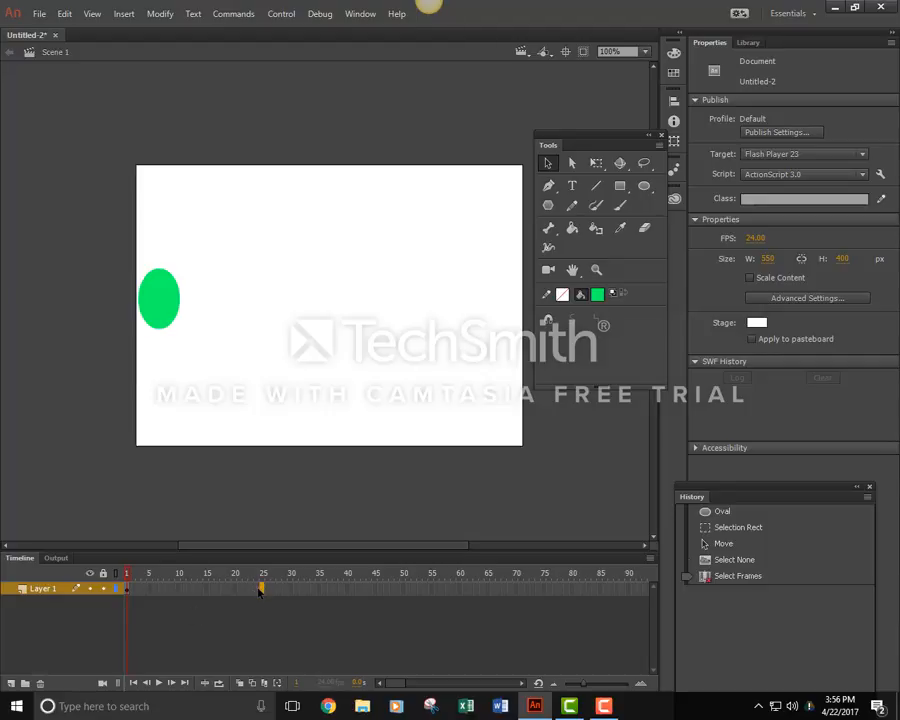
left_click(256, 590)
left_click(256, 591)
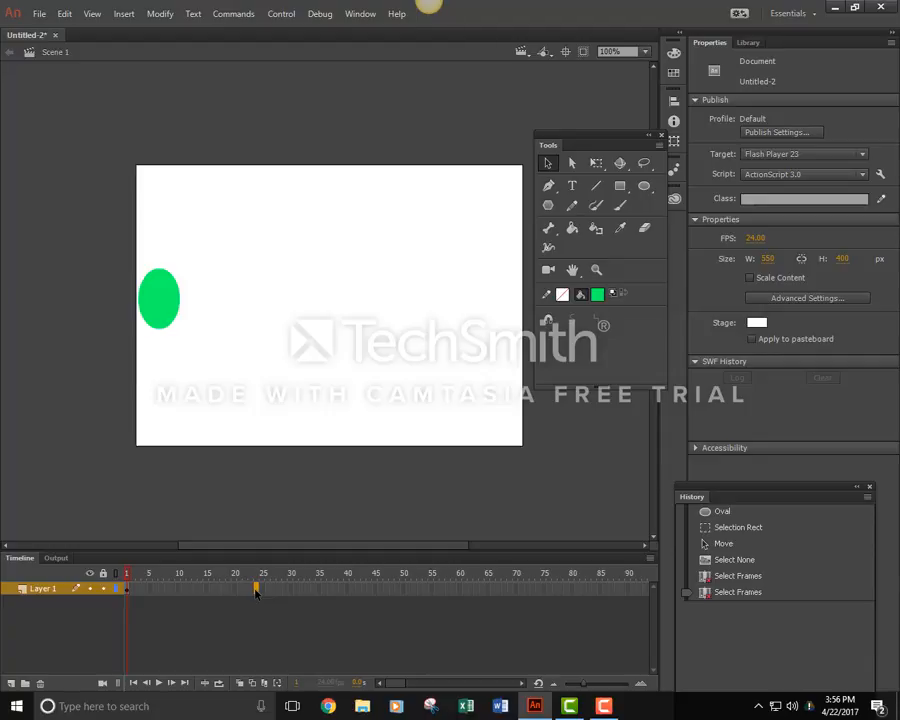
right_click(256, 591)
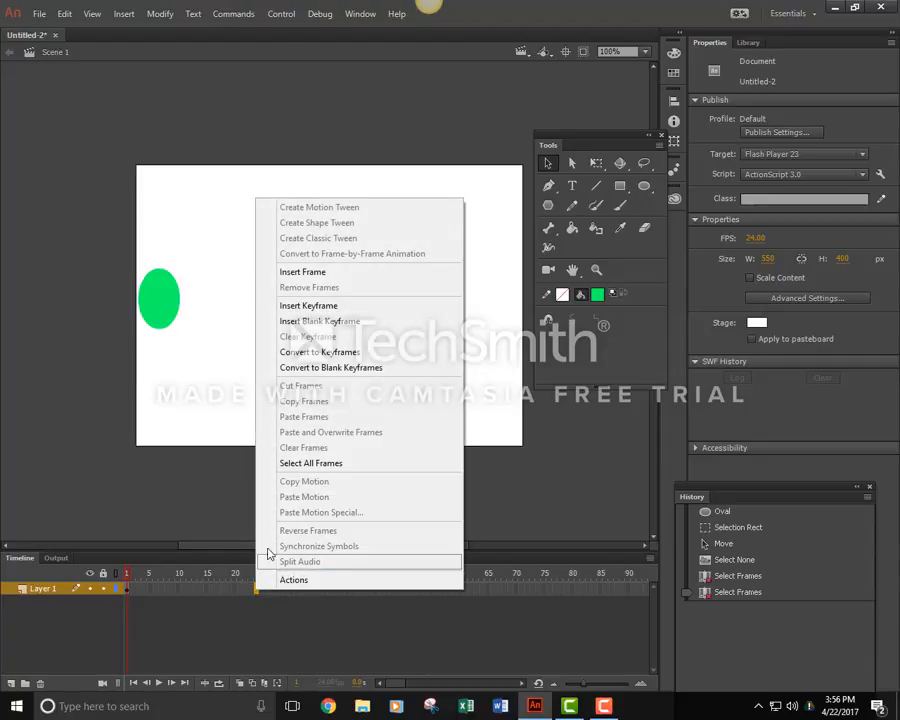
left_click(363, 312)
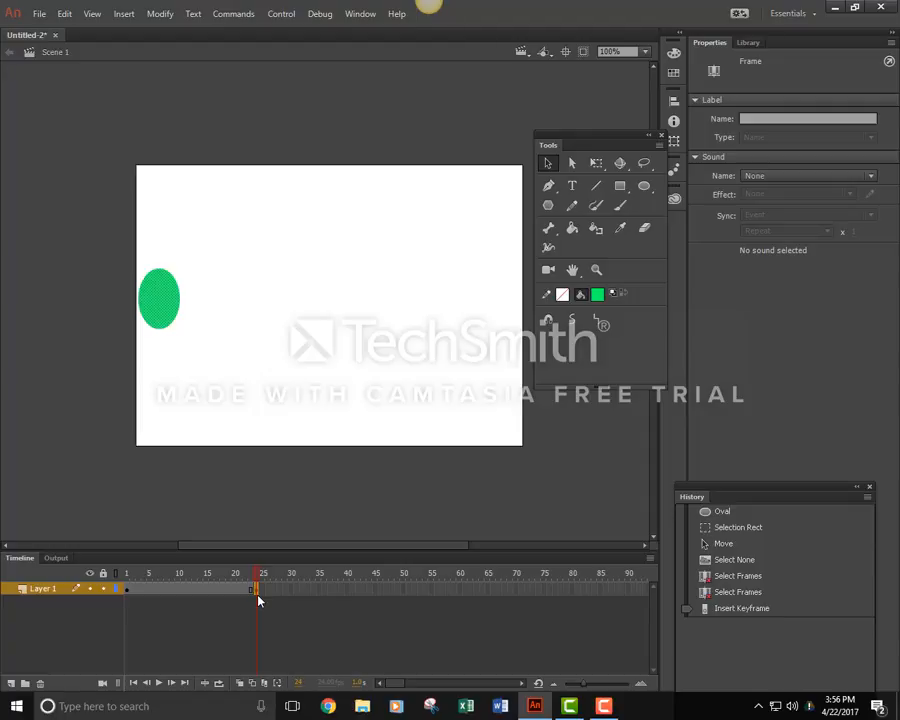
- Move the oval in frame 24 straight across to the stage's right edge, at about X 487, Y 147, and play the animation from frame 1
left_click(128, 590)
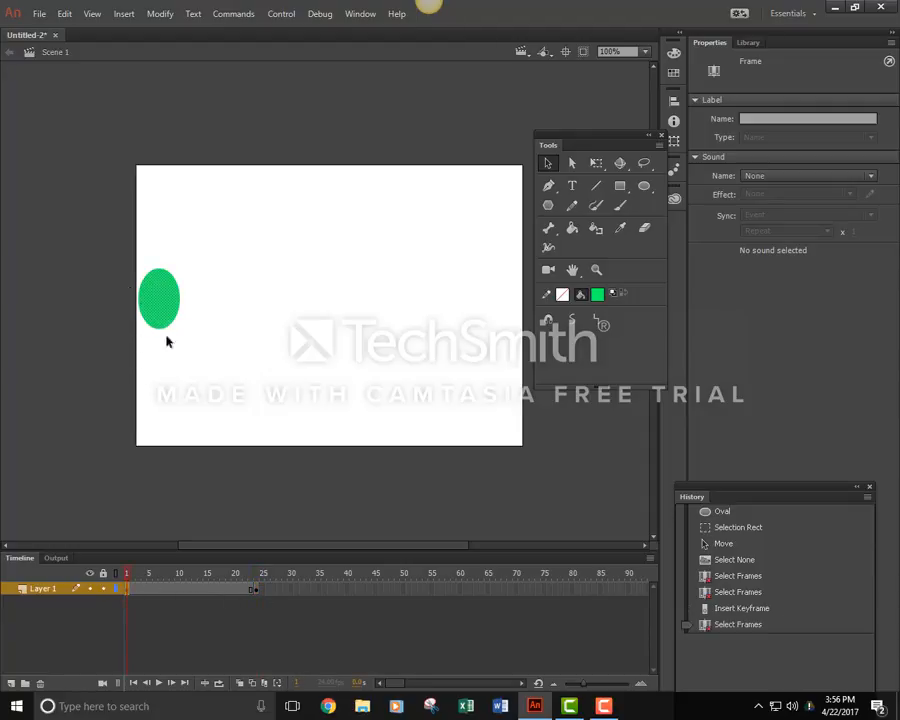
left_click(256, 591)
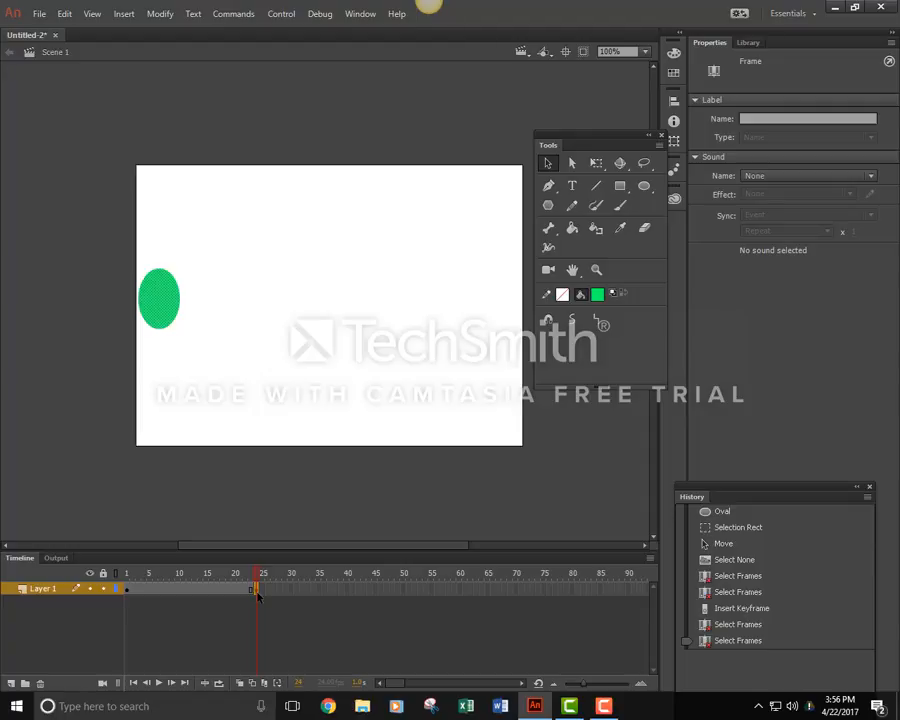
left_click(169, 305)
left_click_drag(169, 305, 506, 307)
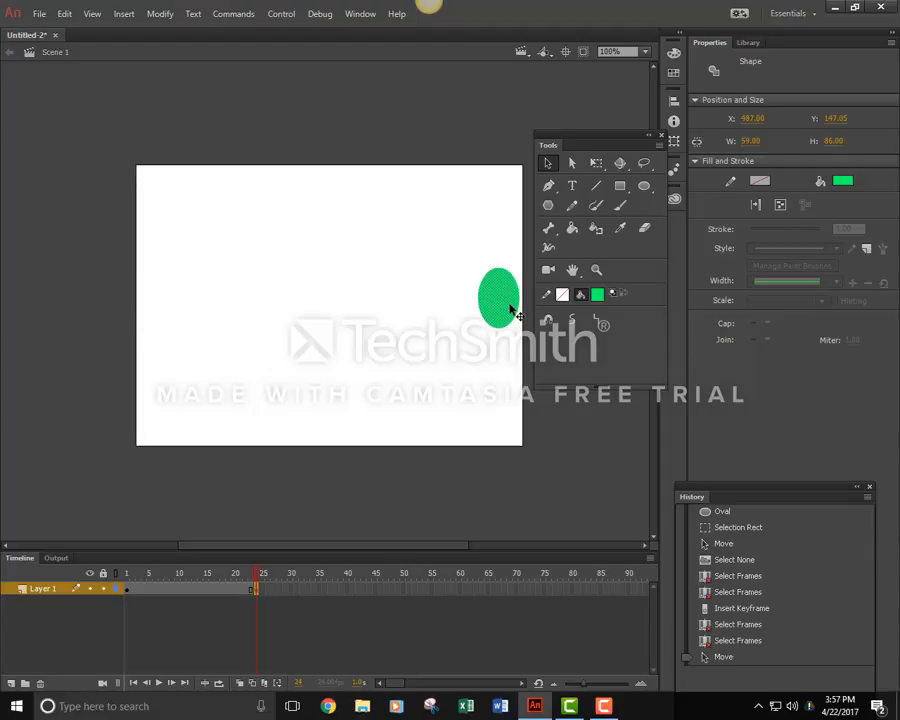
left_click(504, 362)
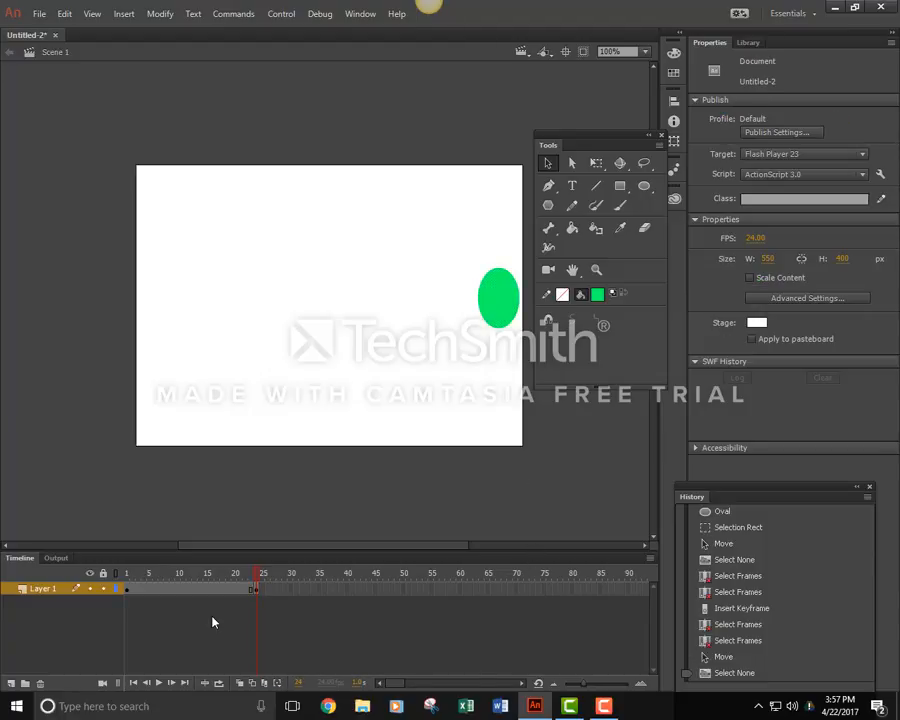
left_click_drag(256, 574, 126, 578)
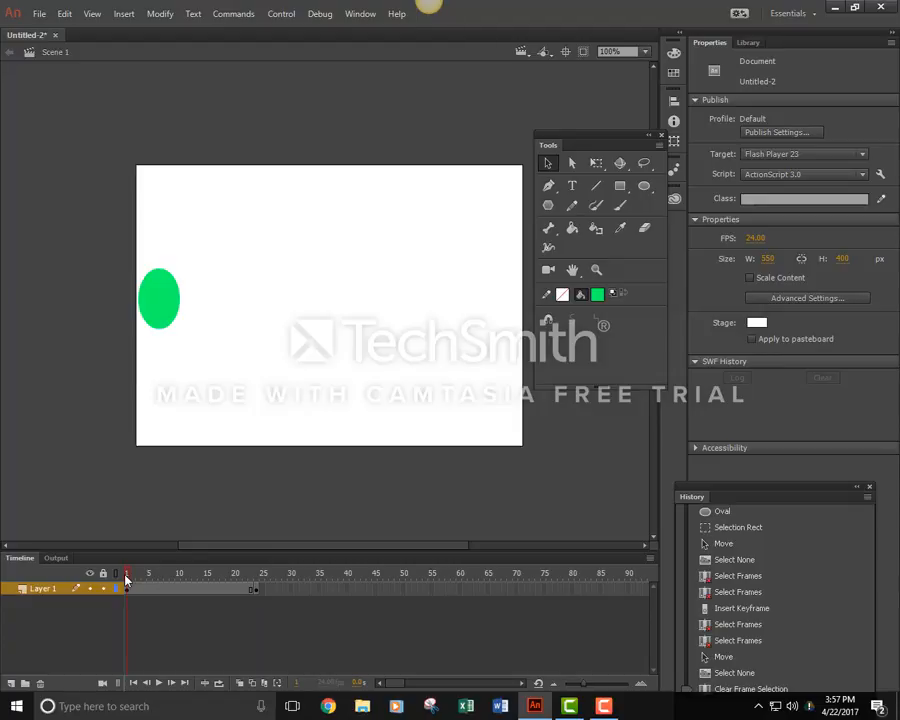
key("Return")
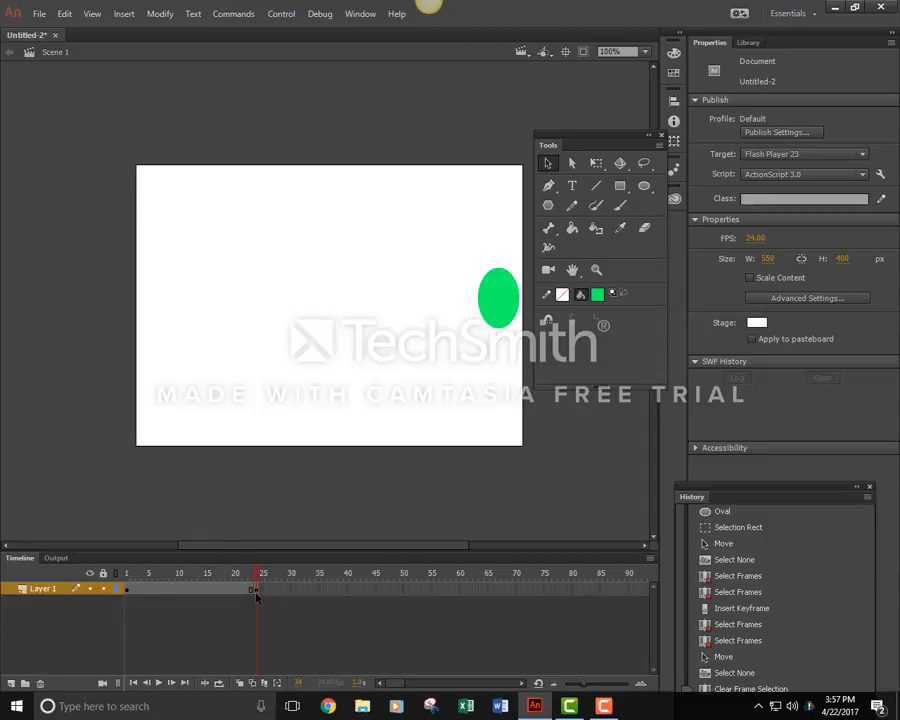
- Create a shape tween between the keyframes at frames 1 and 24 and play it from the first frame
right_click(205, 590)
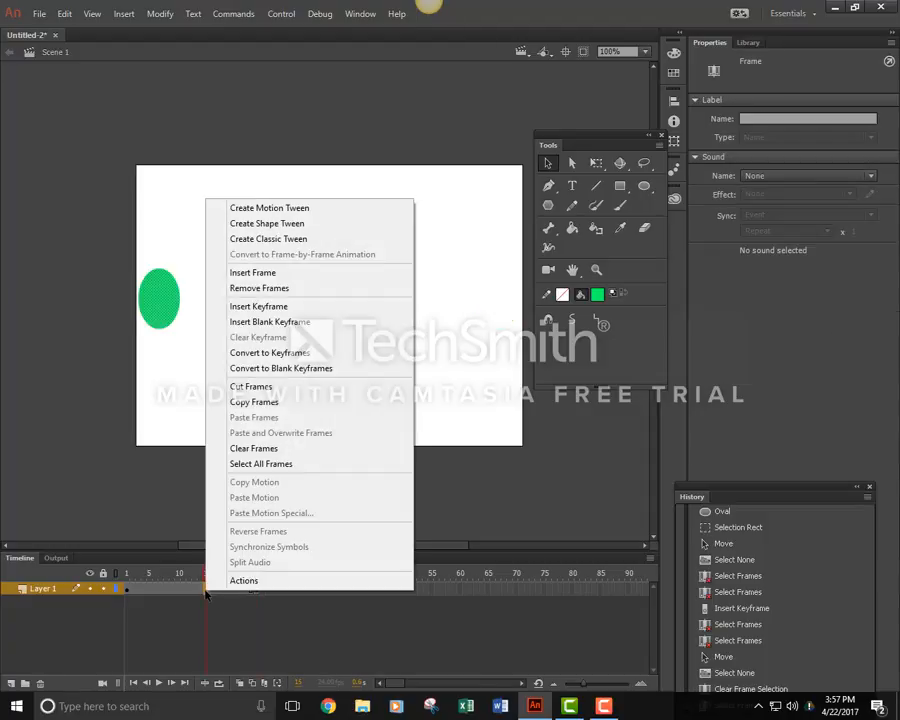
left_click(318, 231)
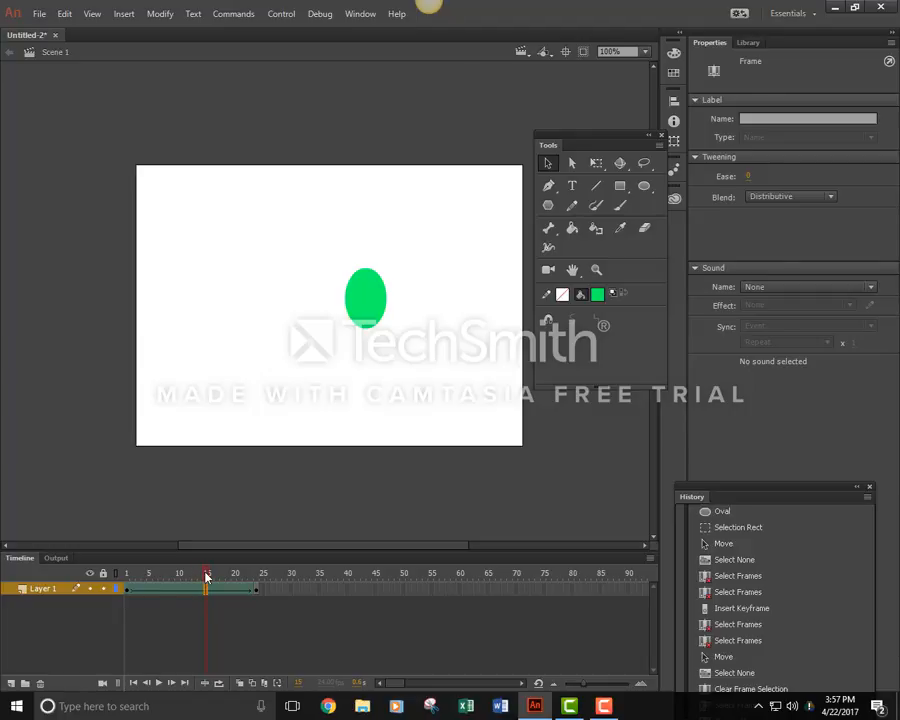
left_click_drag(203, 576, 126, 575)
key("Return")
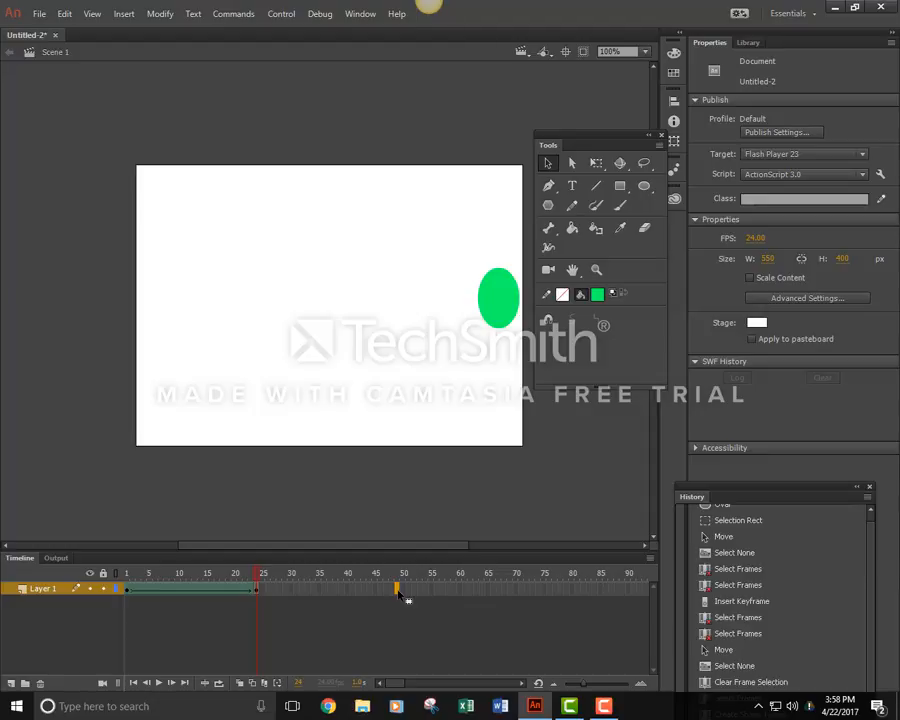
- Insert a keyframe at frame 49 and move its oval back to the stage's left edge, at about X 4, Y 161
right_click(398, 592)
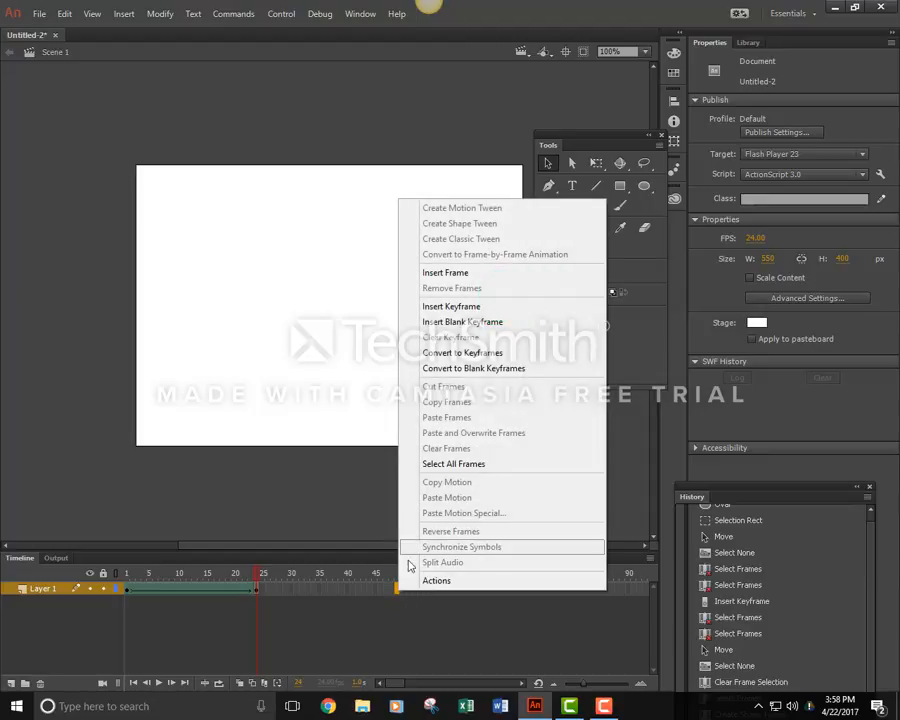
left_click(509, 316)
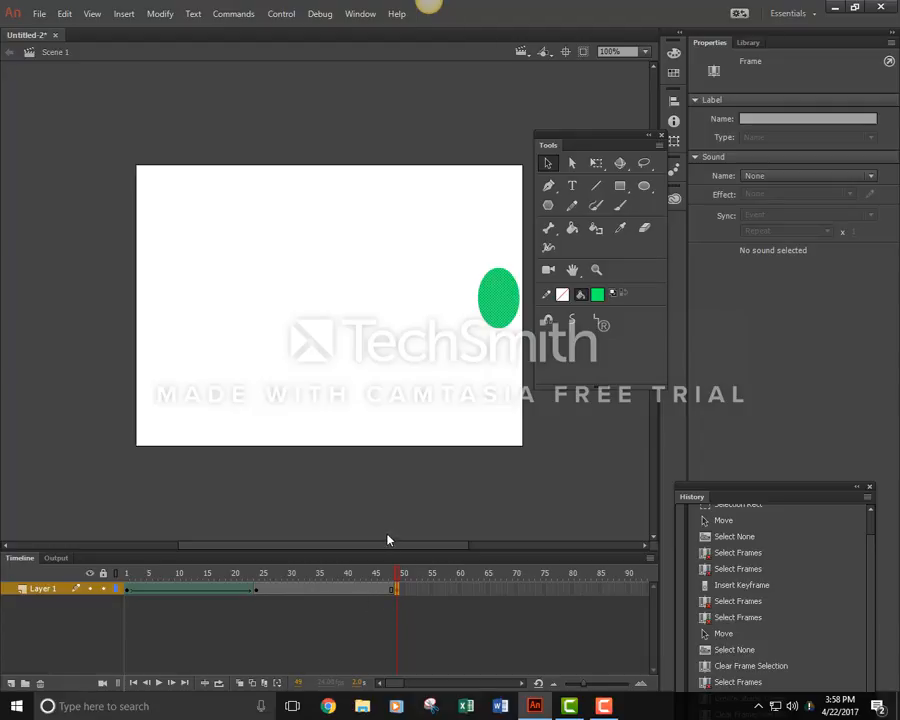
left_click(258, 592)
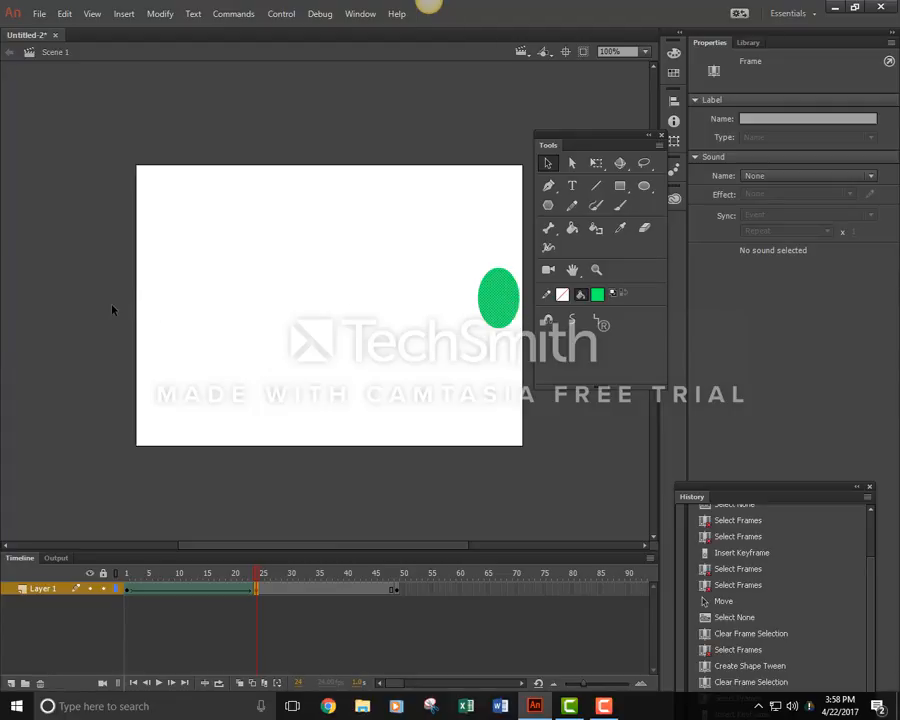
left_click(397, 592)
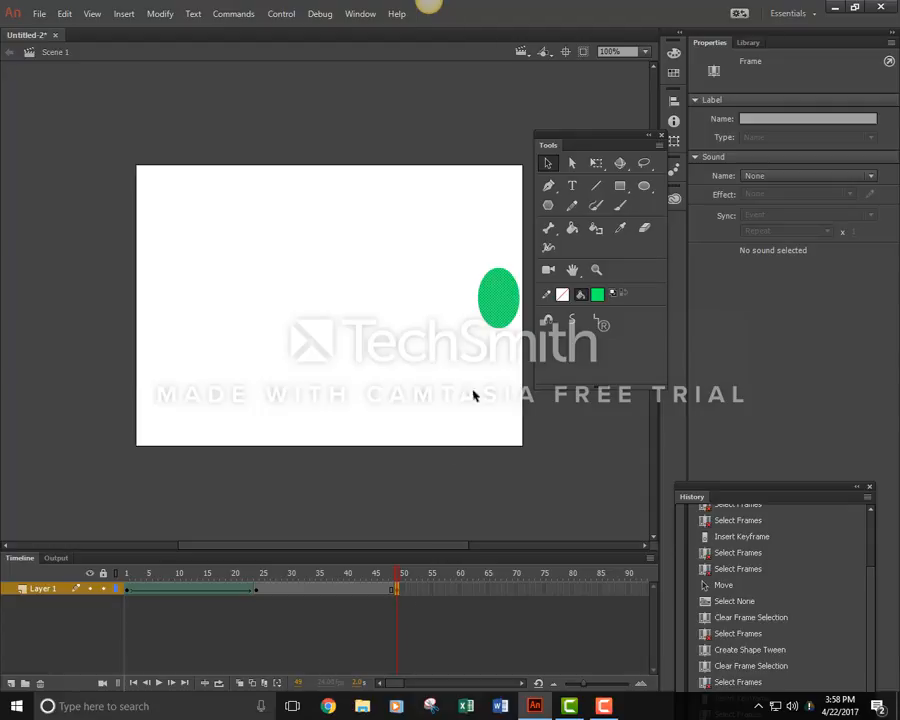
left_click_drag(508, 302, 153, 320)
left_click(211, 305)
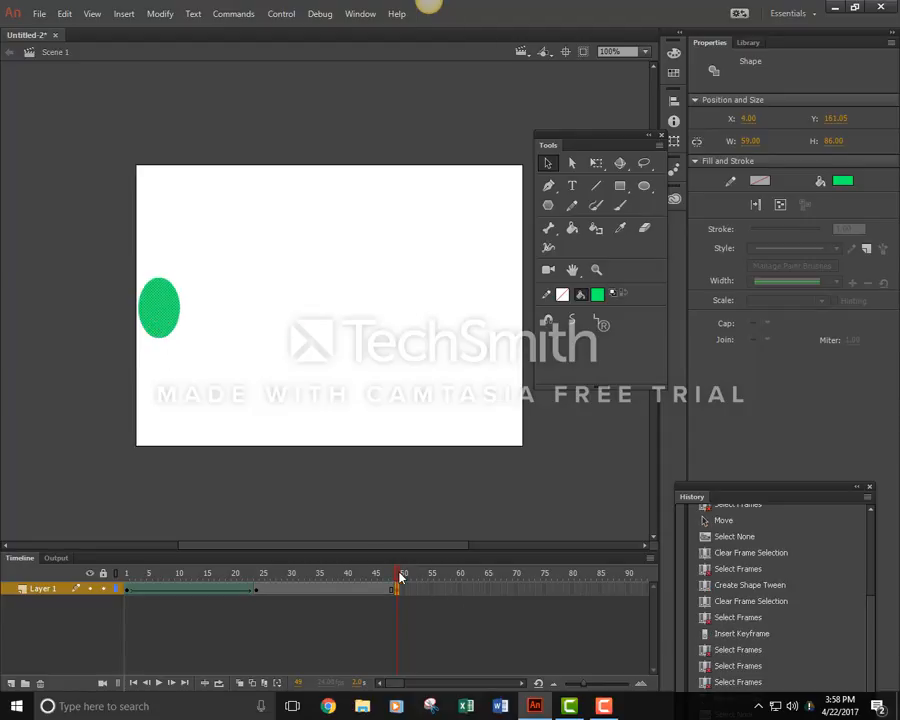
- Compare the oval's positions in frames 24 and 49, and create a shape tween between those two keyframes
left_click_drag(400, 578, 257, 578)
left_click(256, 592)
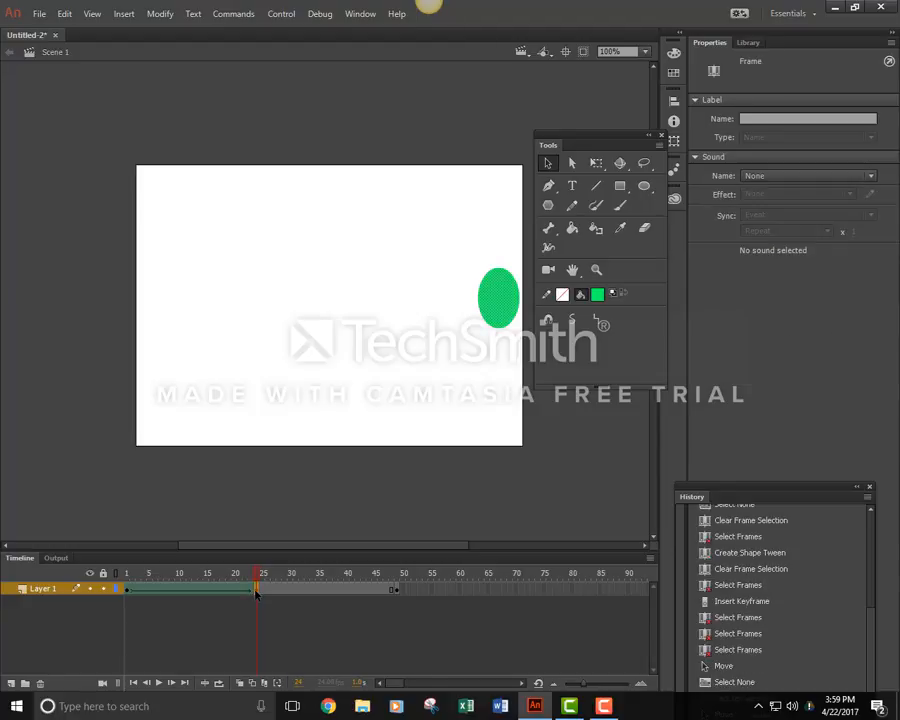
left_click(397, 592)
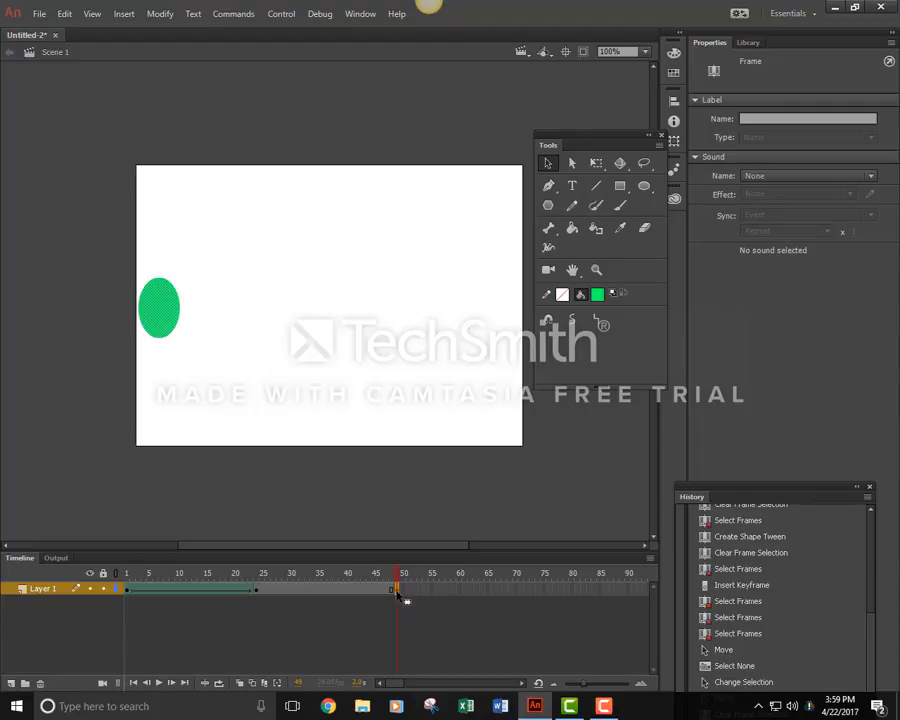
right_click(308, 596)
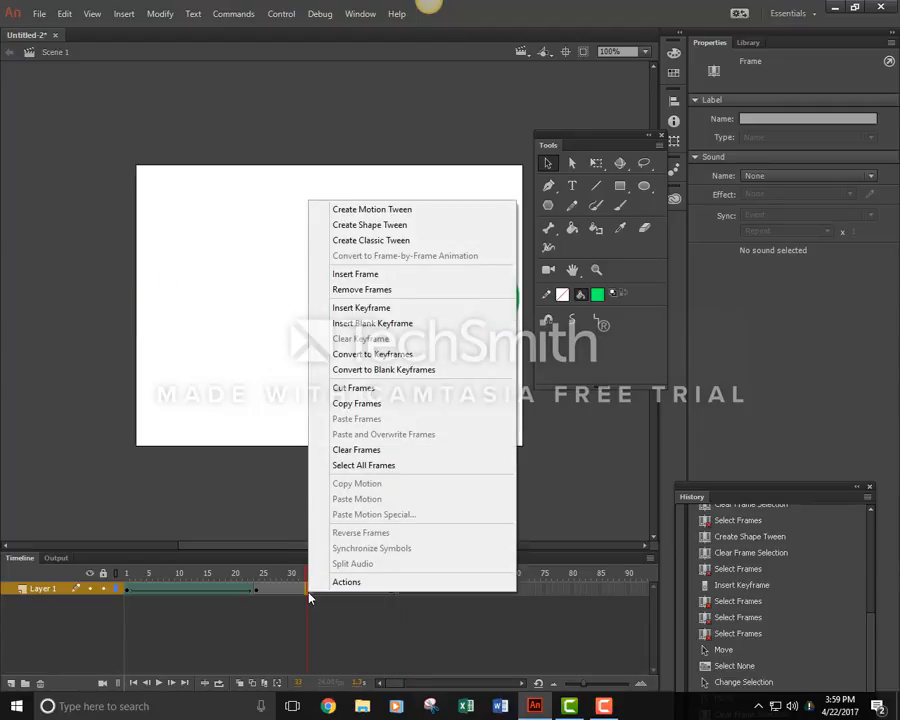
left_click(406, 226)
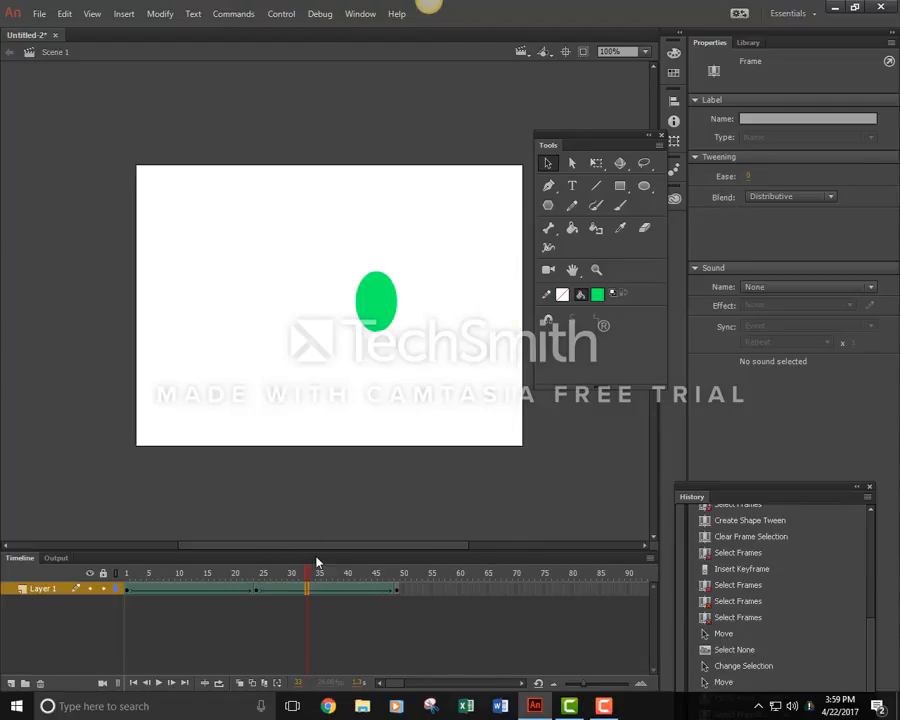
- Scrub through the second tween, return to frame 1 and play the whole back-and-forth animation
left_click_drag(305, 575, 259, 587)
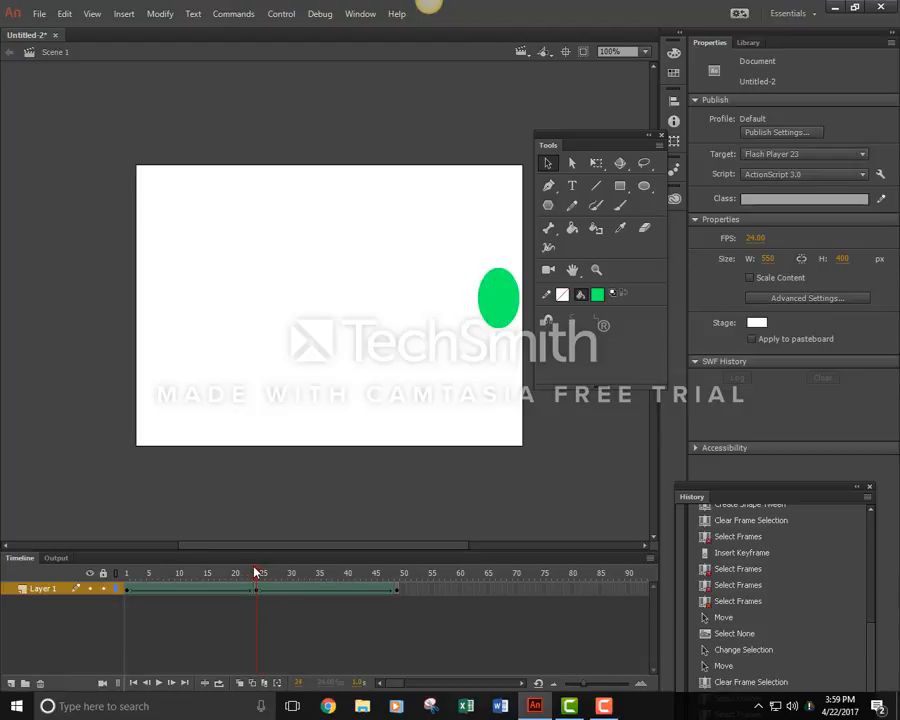
left_click(256, 574)
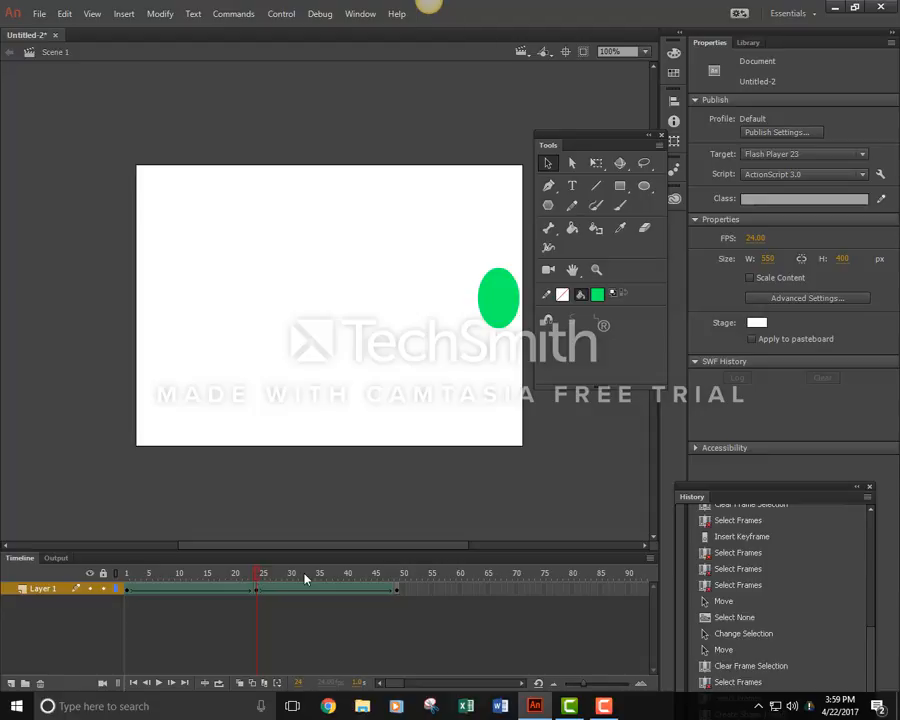
left_click(387, 575)
mouse_move(386, 578)
left_mouse_down()
mouse_move(406, 573)
mouse_move(144, 570)
mouse_move(118, 578)
left_mouse_up()
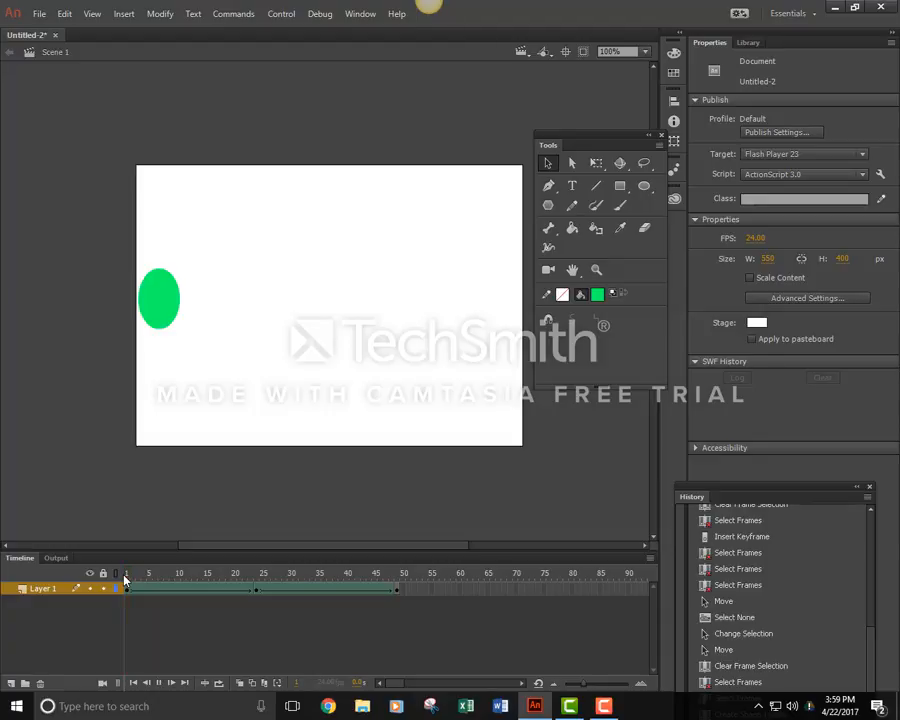
key("Return")
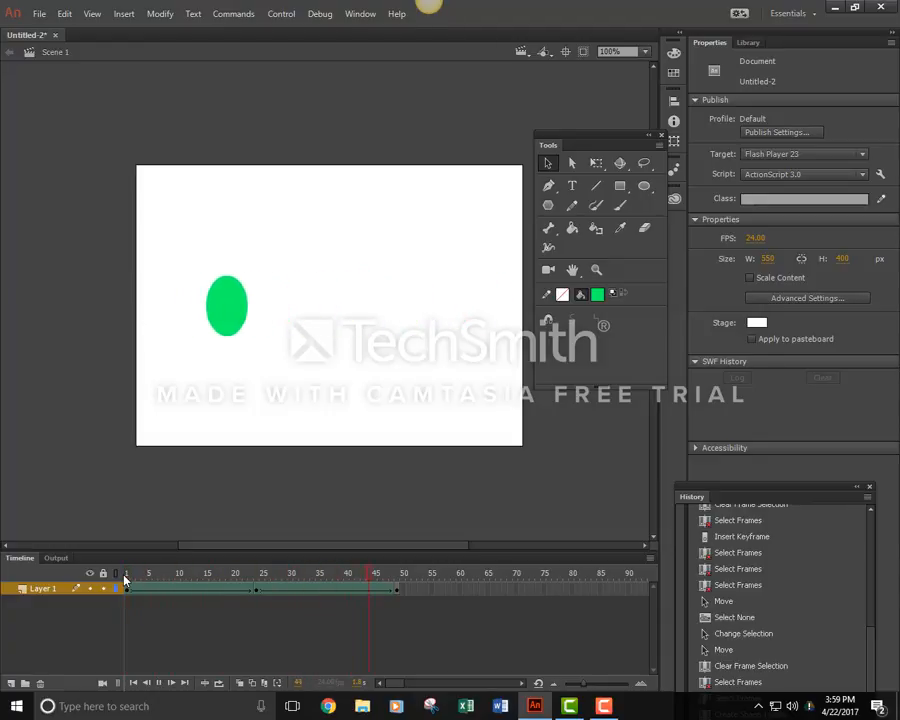